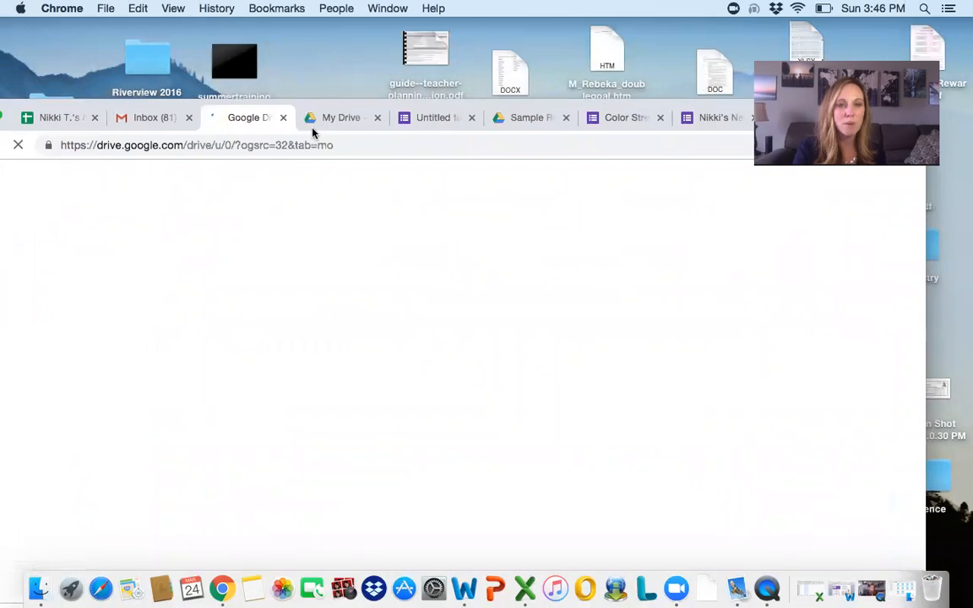
Create a new blank Google Form from Google Drive
{"action": "left_click_drag", "start_coordinate": [281, 99], "coordinate": [321, 38]}
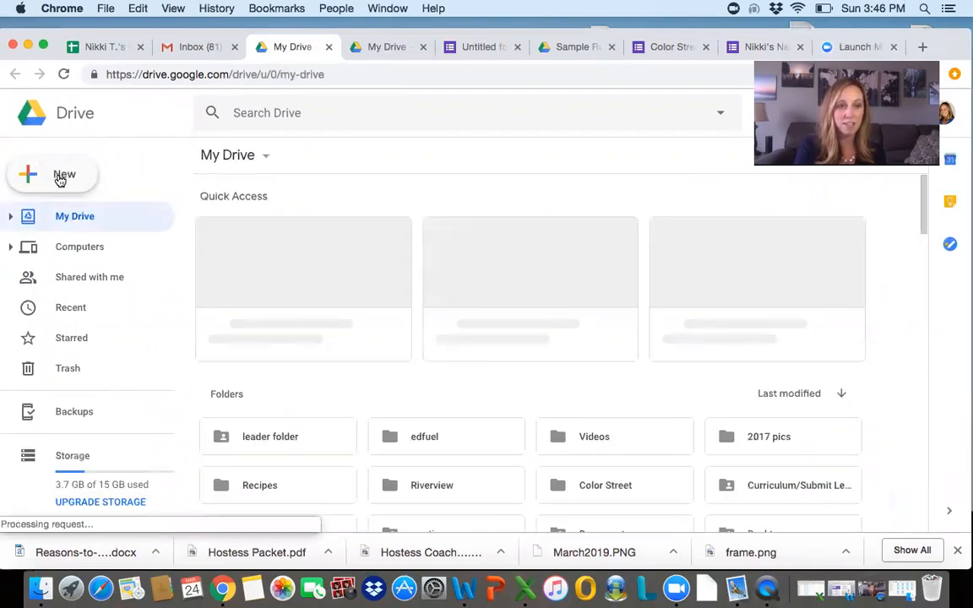
{"action": "left_click", "coordinate": [60, 177]}
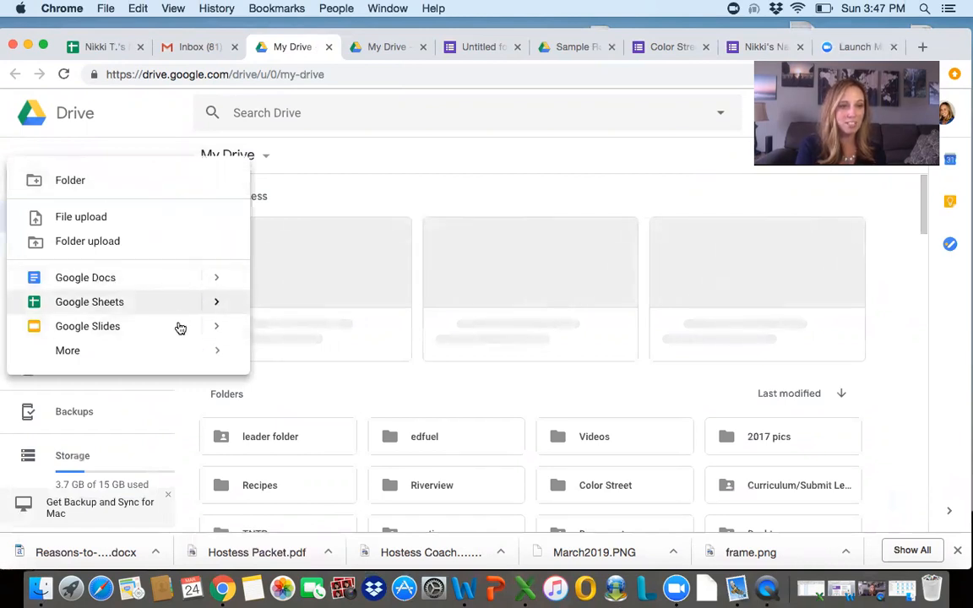
{"action": "mouse_move", "coordinate": [219, 355]}
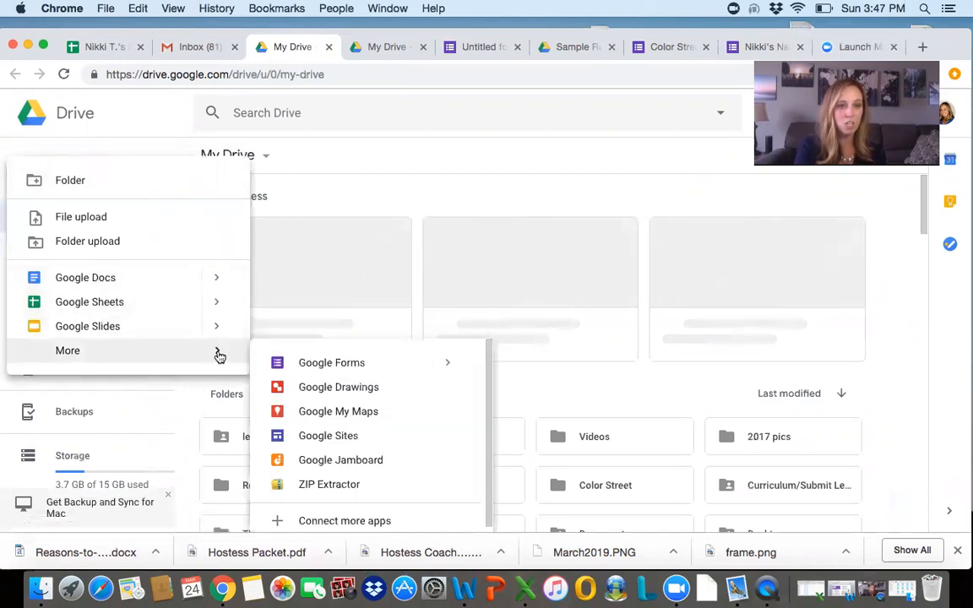
{"action": "left_click", "coordinate": [329, 365]}
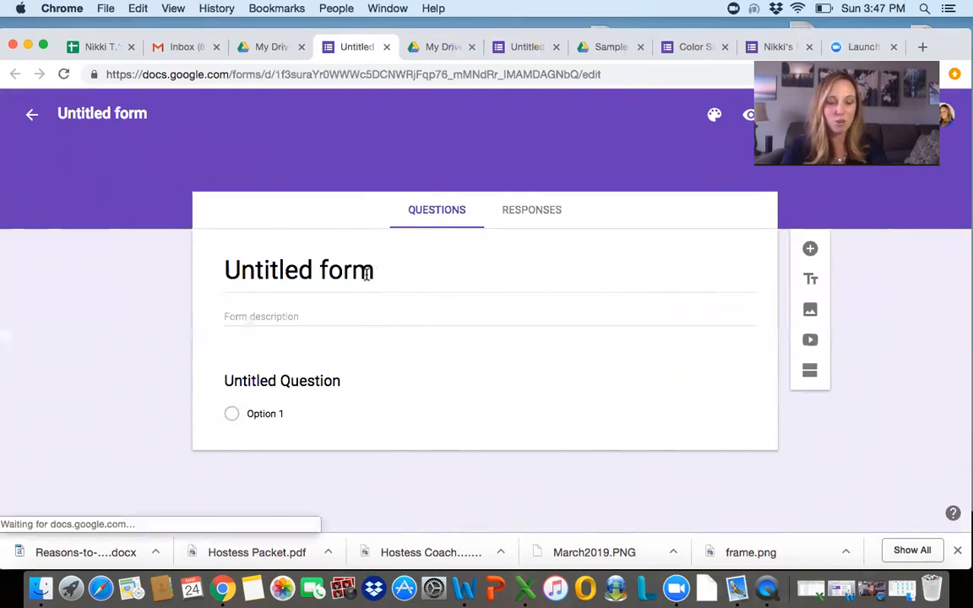
Replace the untitled form's title with "Sara's Nail Bar"
{"action": "left_click", "coordinate": [369, 278]}
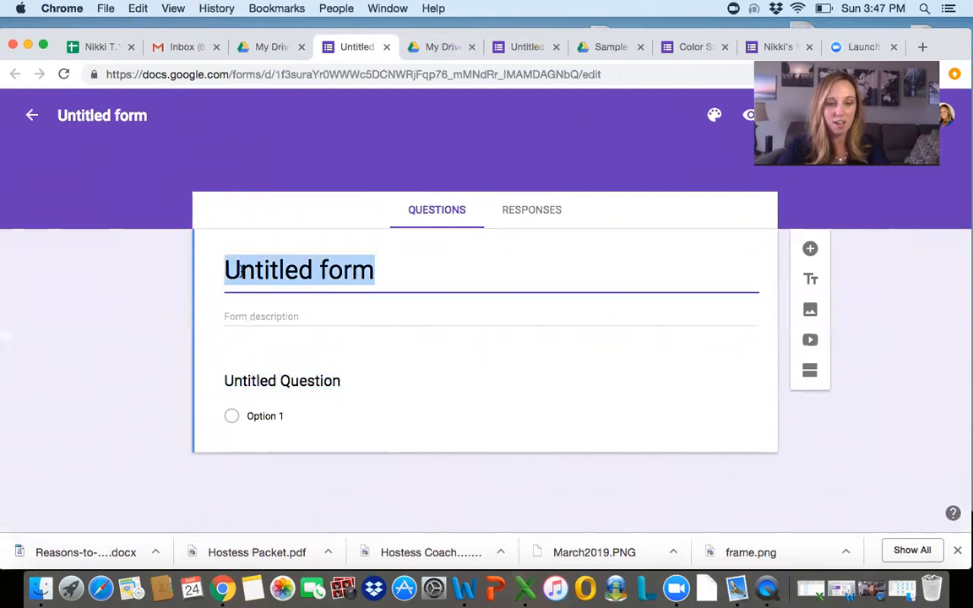
{"action": "type", "text": "Sara's Na"}
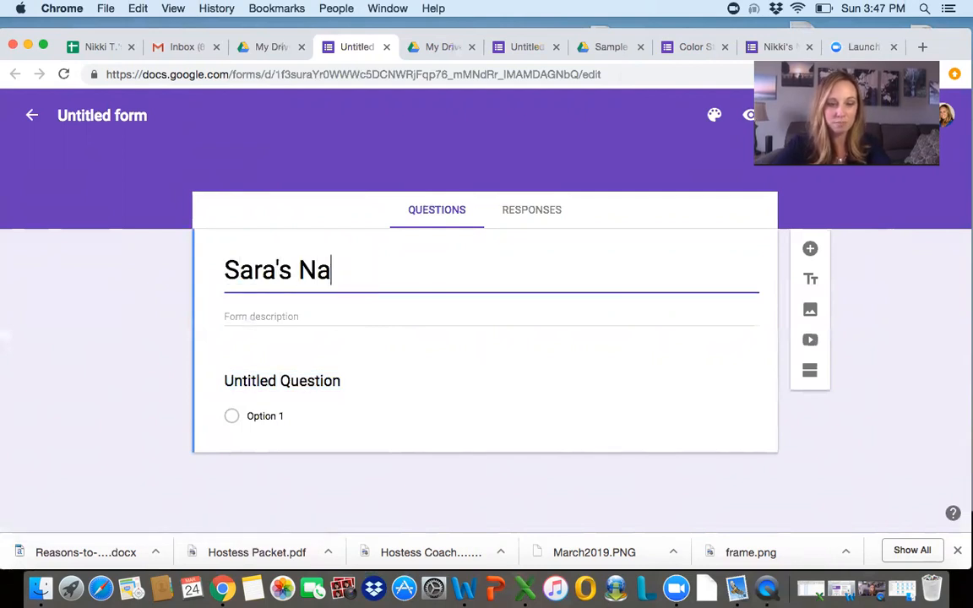
{"action": "type", "text": "il Bar"}
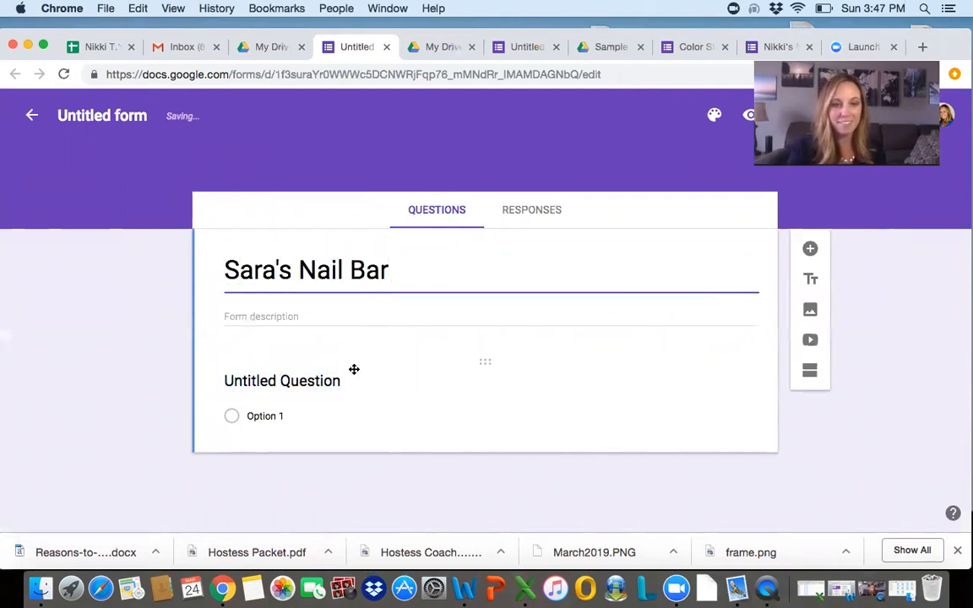
Turn the first question into a required short-answer question titled "Name", and add a blank question below it
{"action": "left_click", "coordinate": [329, 382]}
{"action": "type", "text": "Name"}
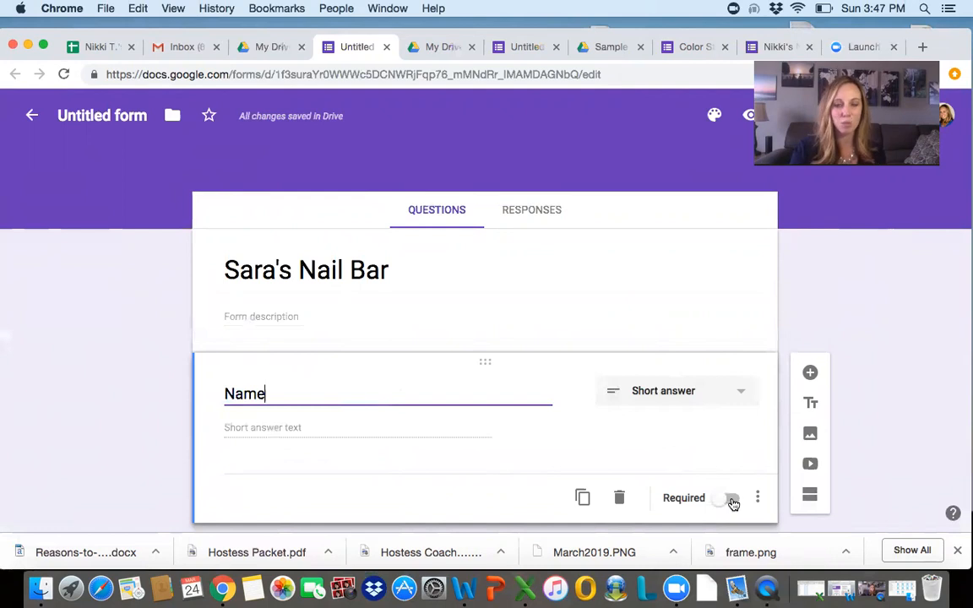
{"action": "left_click", "coordinate": [732, 500]}
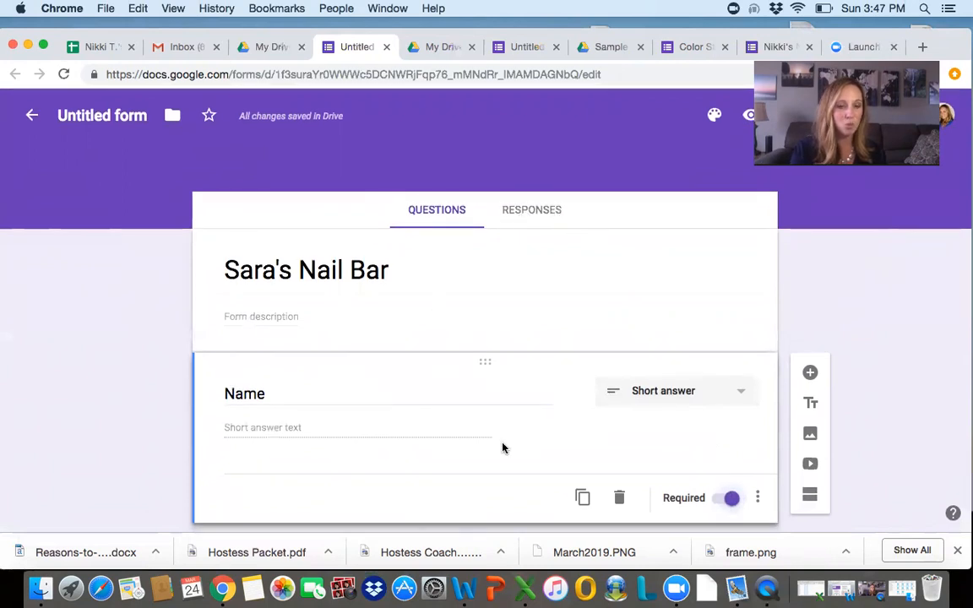
{"action": "left_click", "coordinate": [810, 374]}
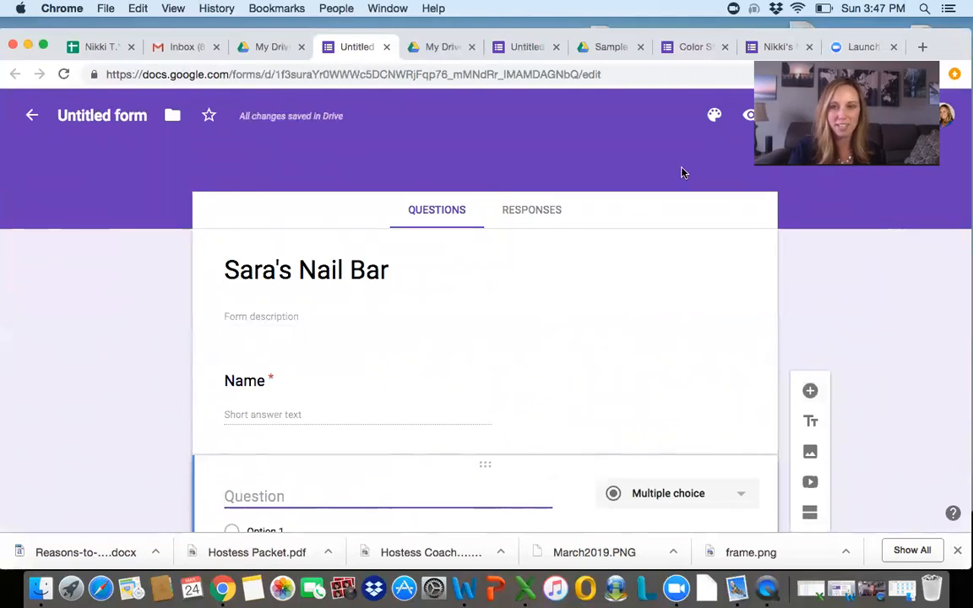
Look over the form's theme image, color and font options, close them, and add another question directly after the Name question
{"action": "left_click", "coordinate": [715, 117]}
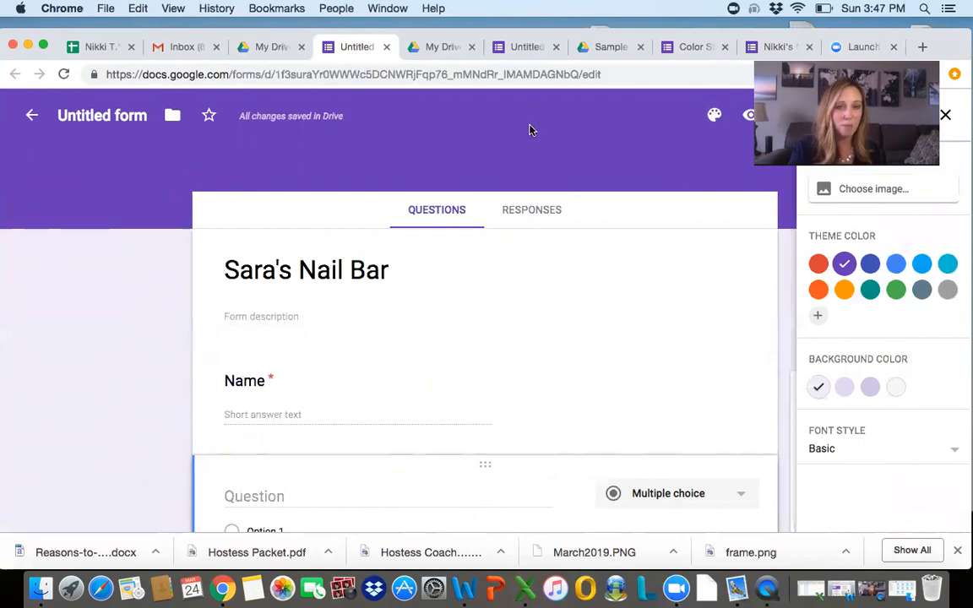
{"action": "left_click", "coordinate": [288, 316]}
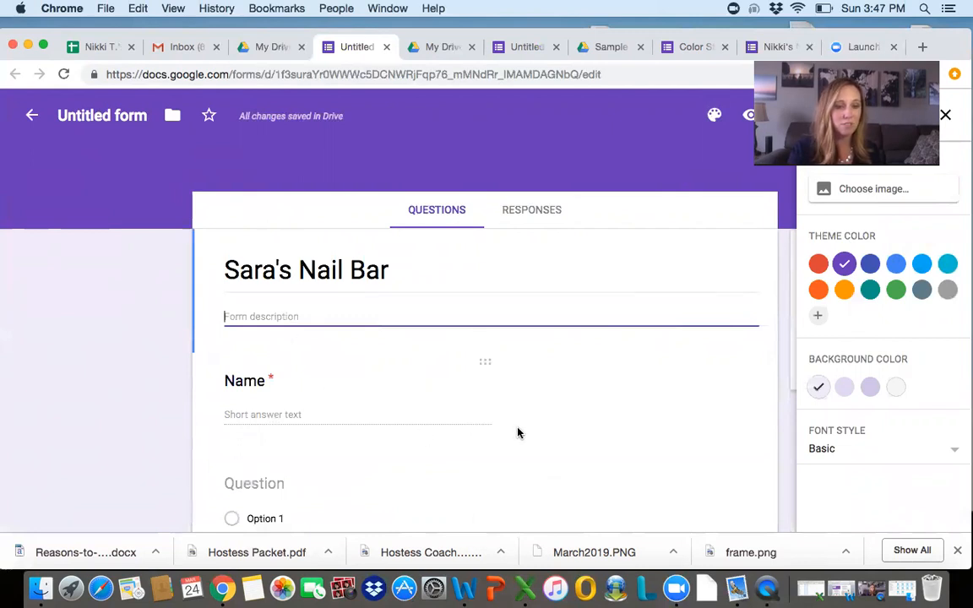
{"action": "scroll", "coordinate": [554, 439], "scroll_direction": "down", "scroll_amount": 3}
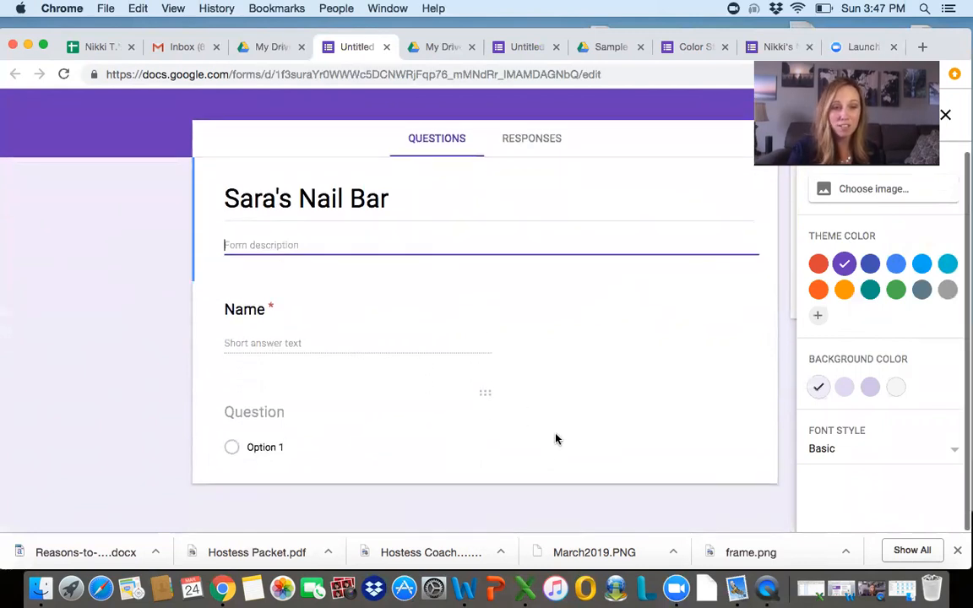
{"action": "left_click", "coordinate": [463, 321]}
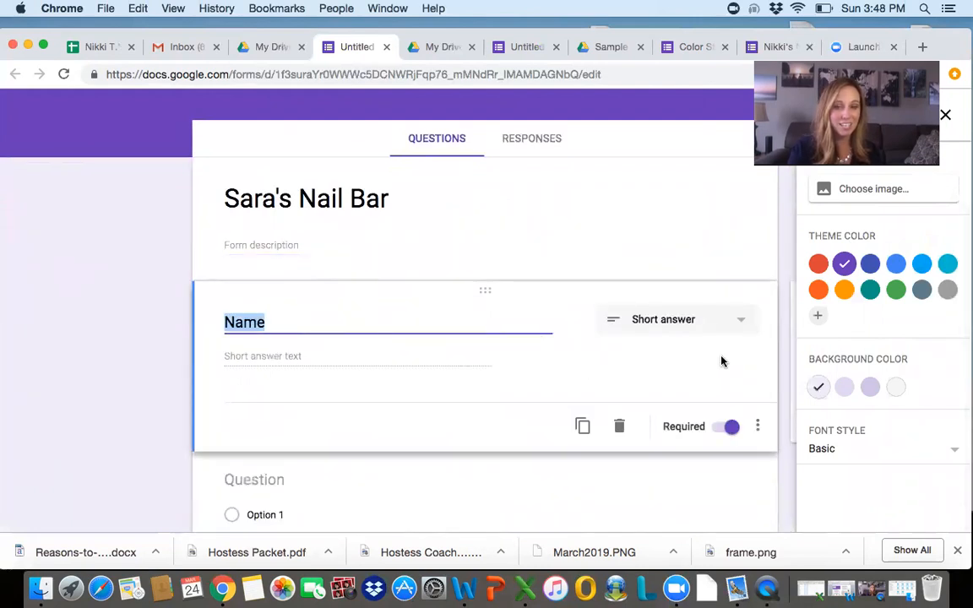
{"action": "left_click", "coordinate": [782, 262]}
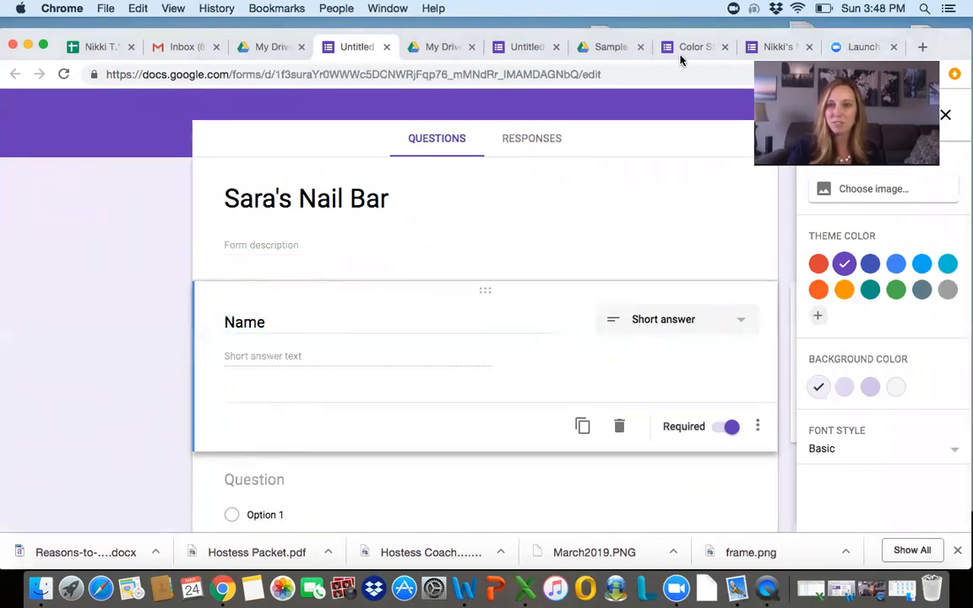
{"action": "left_click", "coordinate": [945, 116]}
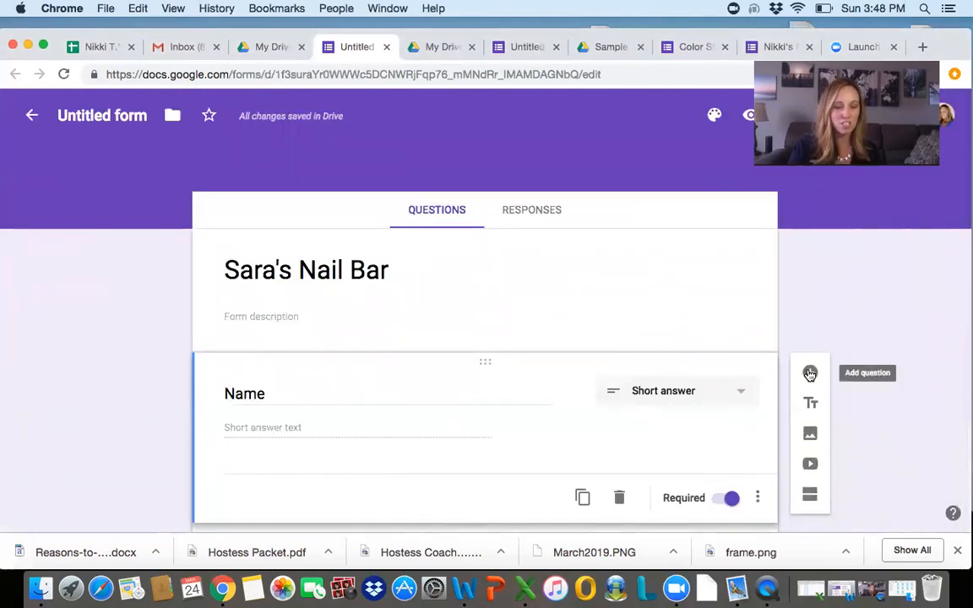
{"action": "left_click", "coordinate": [809, 374]}
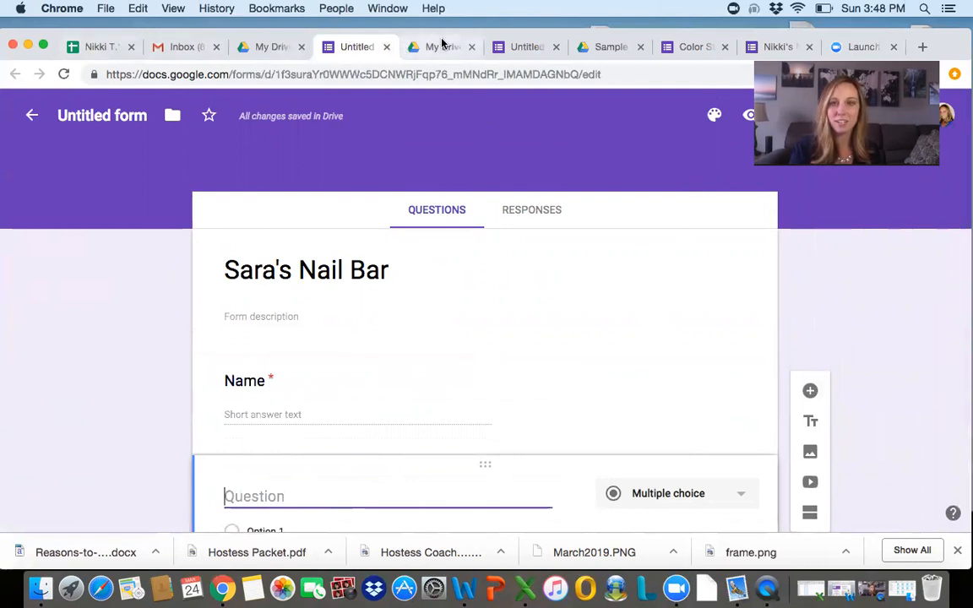
Switch to the existing nail bar sample request form and review its description, video, address questions and additional form options
{"action": "left_click", "coordinate": [764, 46]}
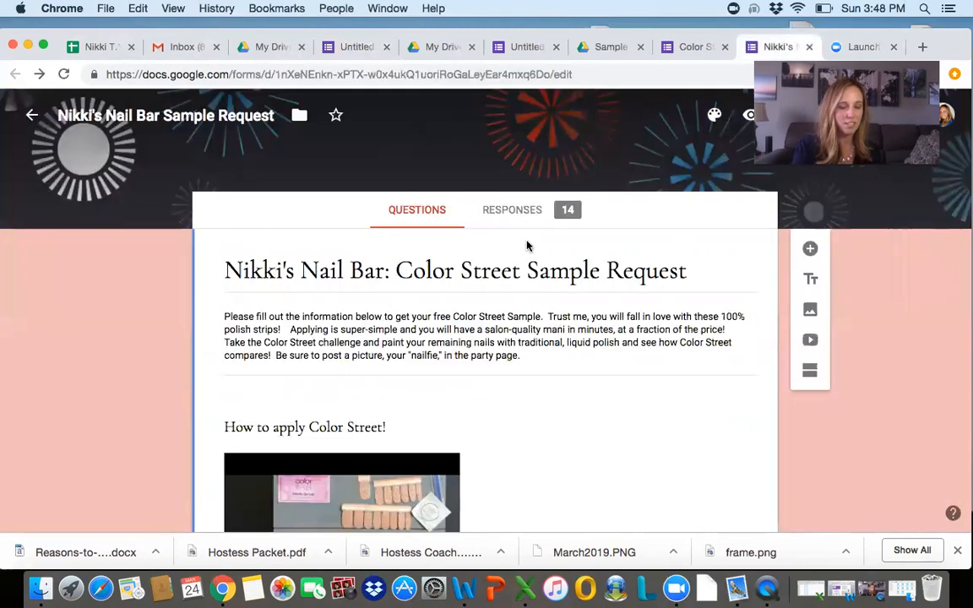
{"action": "scroll", "coordinate": [586, 393], "scroll_direction": "down", "scroll_amount": 5}
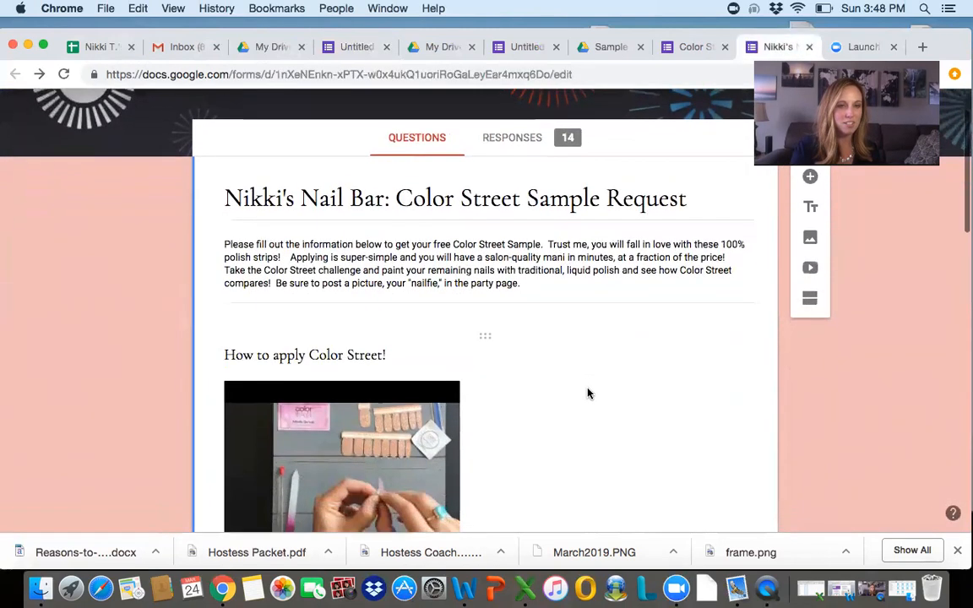
{"action": "scroll", "coordinate": [589, 392], "scroll_direction": "down", "scroll_amount": 9}
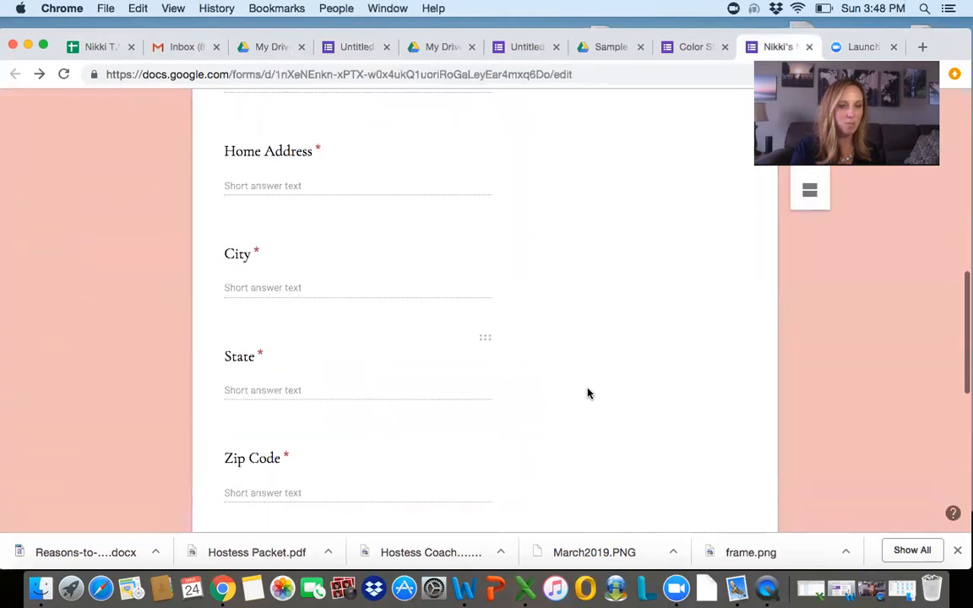
{"action": "scroll", "coordinate": [589, 393], "scroll_direction": "up", "scroll_amount": 14}
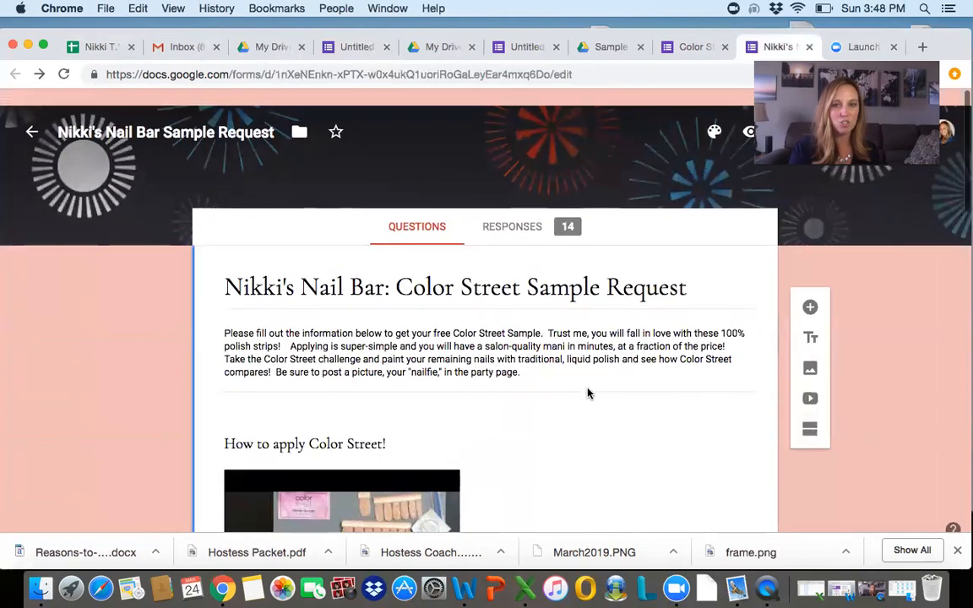
{"action": "left_click", "coordinate": [912, 114]}
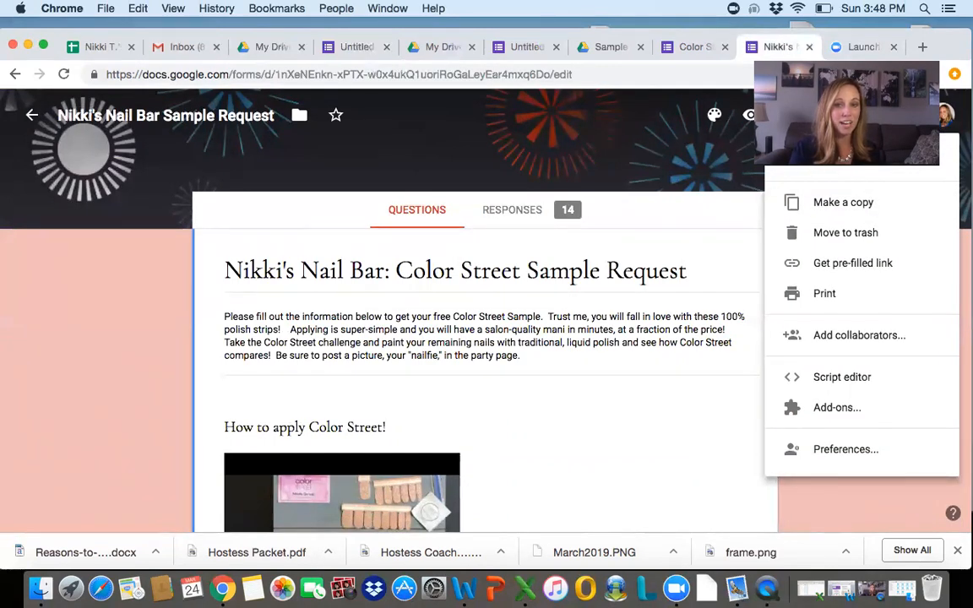
{"action": "left_click", "coordinate": [911, 115]}
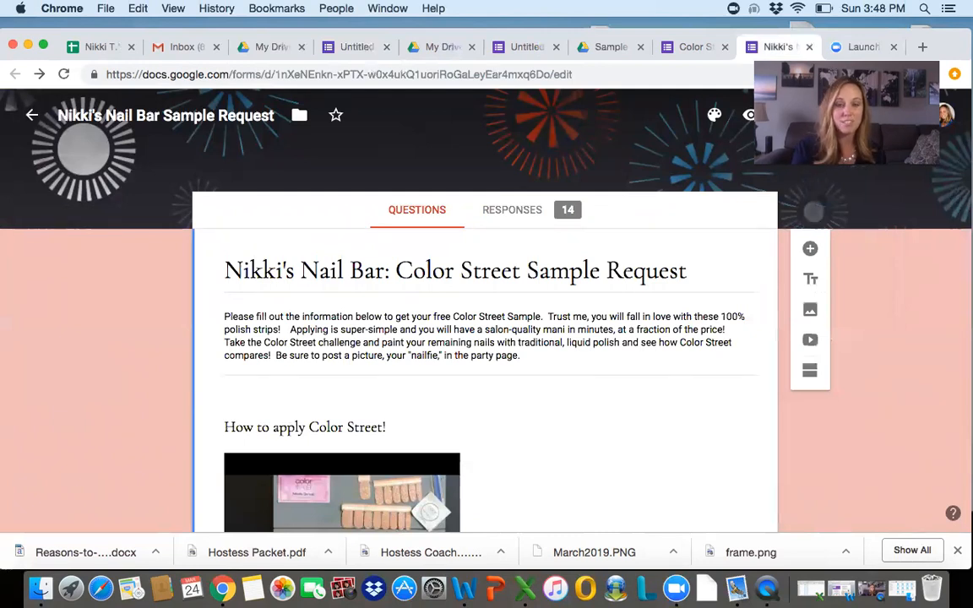
Generate a shortened sharing link for the sample request form and close the send options
{"action": "left_click", "coordinate": [851, 115]}
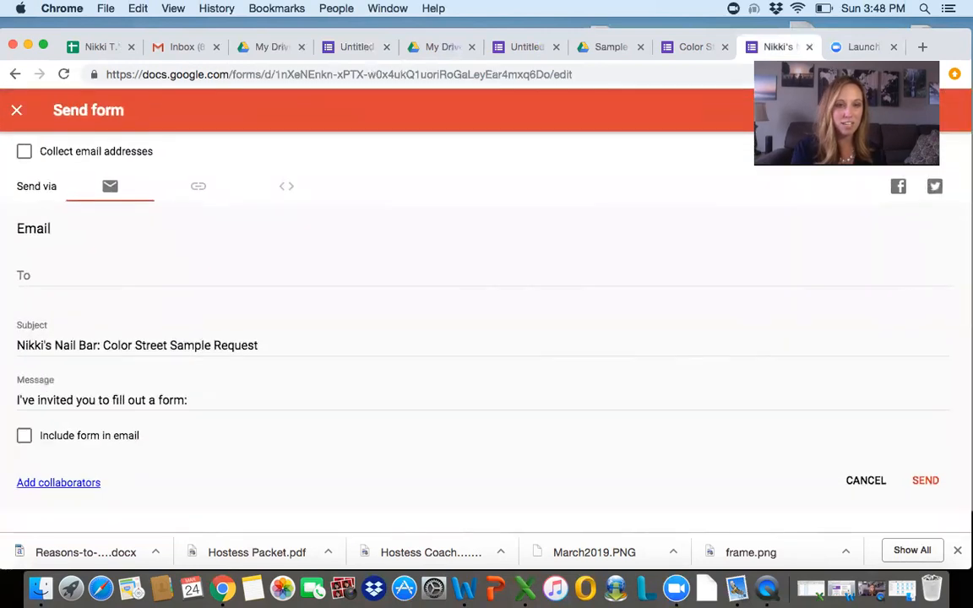
{"action": "left_click", "coordinate": [200, 188]}
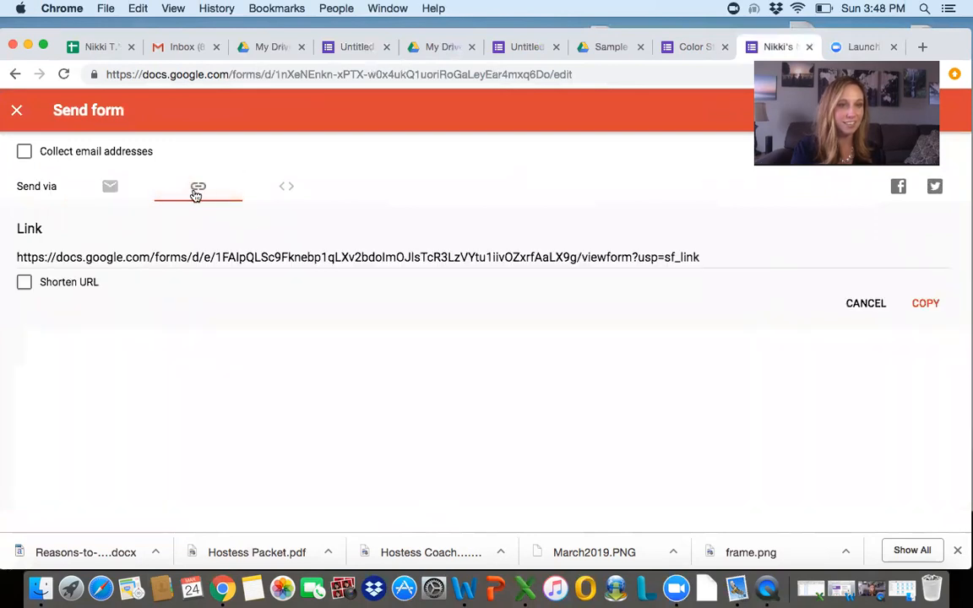
{"action": "left_click", "coordinate": [23, 284]}
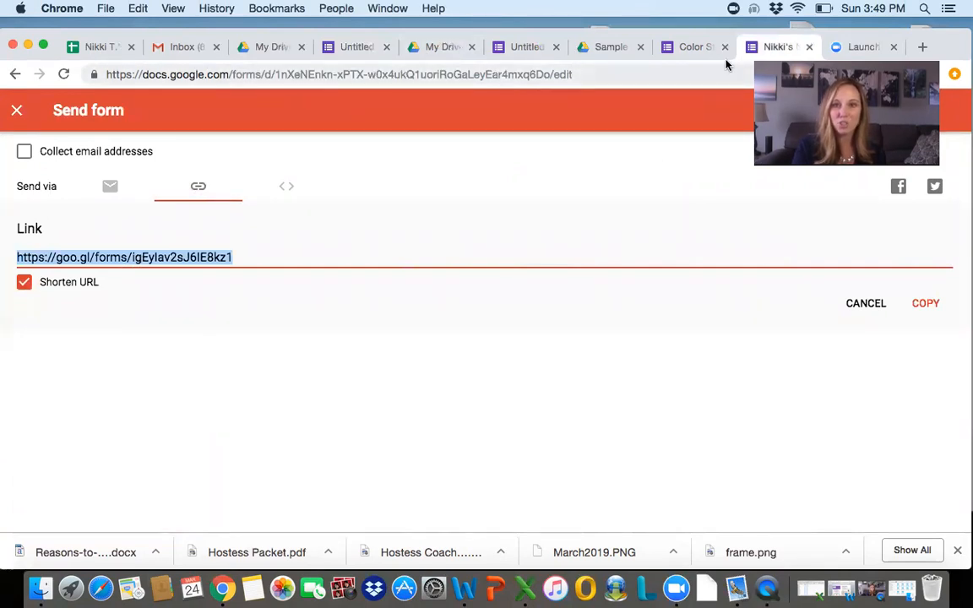
{"action": "left_click", "coordinate": [17, 112]}
View the sample request form's response summary and its linked response spreadsheet, dismissing the iCloud alert
{"action": "left_click", "coordinate": [521, 219]}
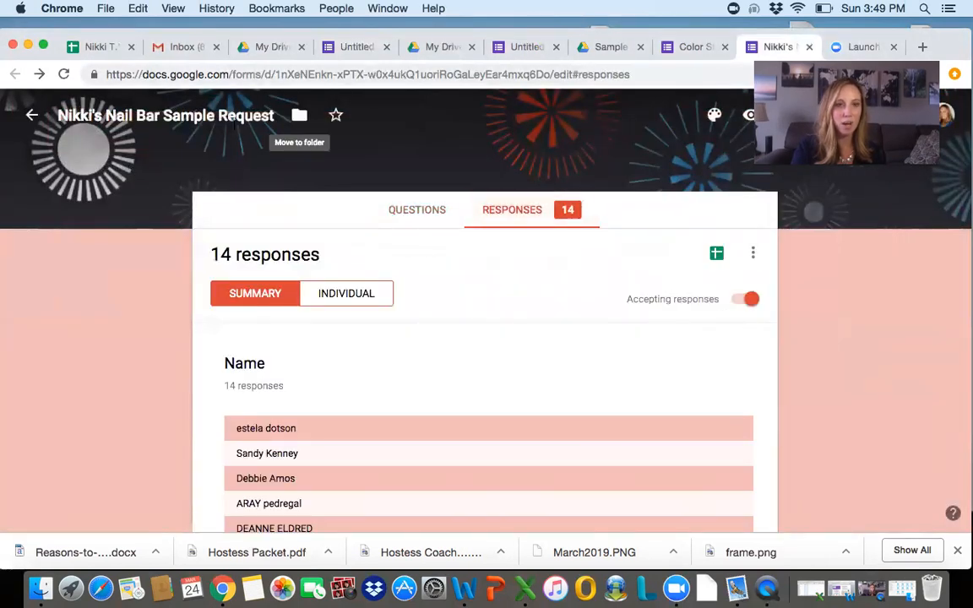
{"action": "left_click", "coordinate": [98, 51]}
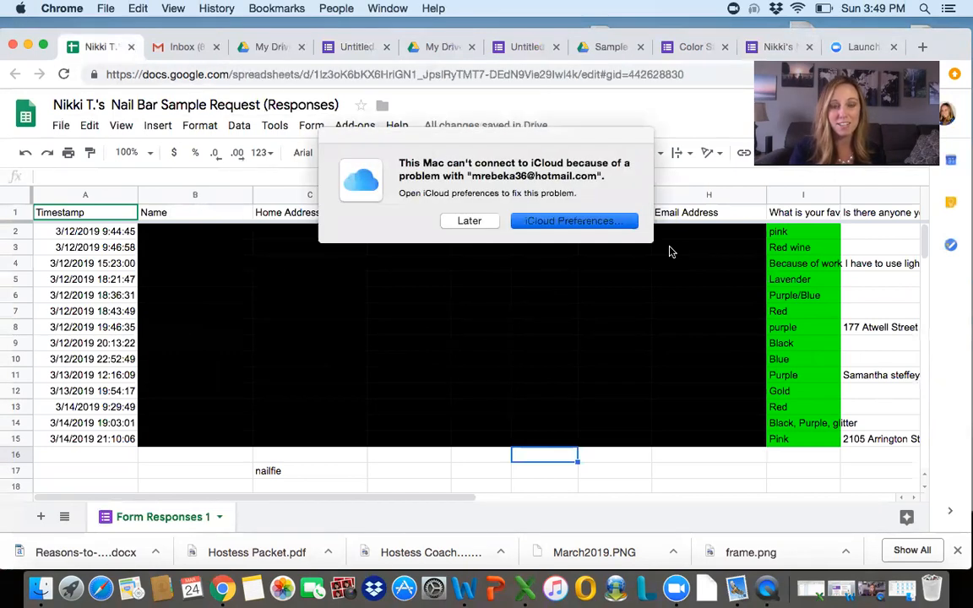
{"action": "left_click", "coordinate": [469, 220]}
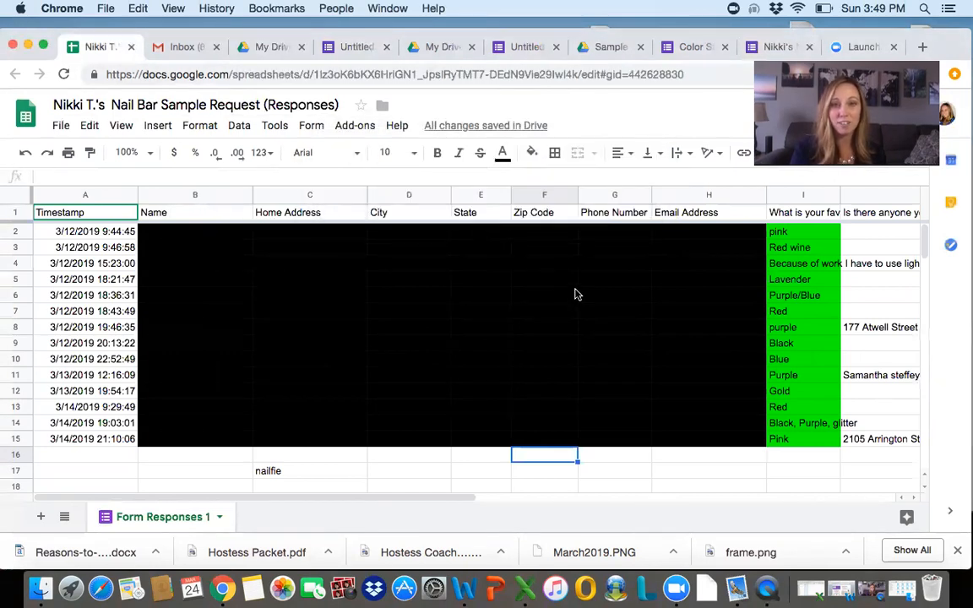